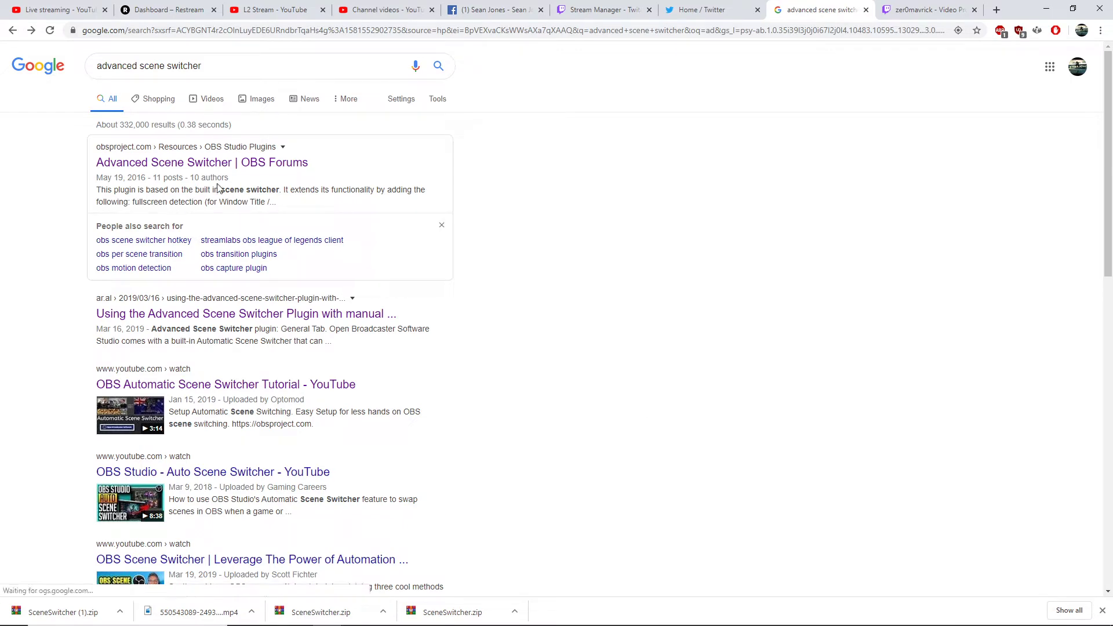
# - Open the 'Advanced Scene Switcher | OBS Forums' page and scroll to its Windows installation section
pyautogui.click(219, 165)
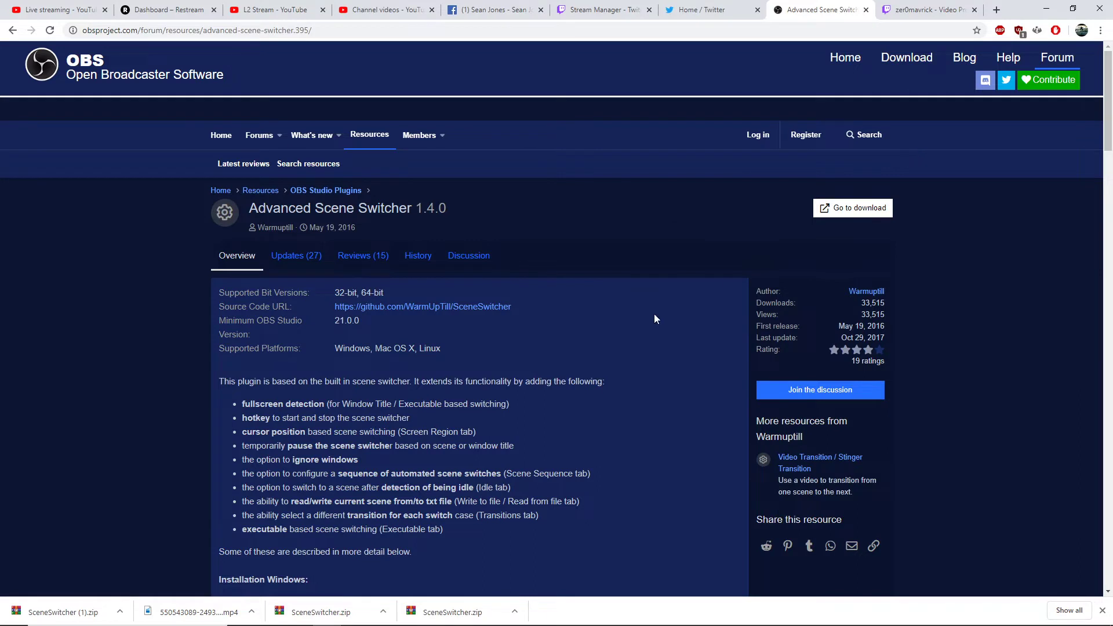
pyautogui.scroll(-4, 507, 413)
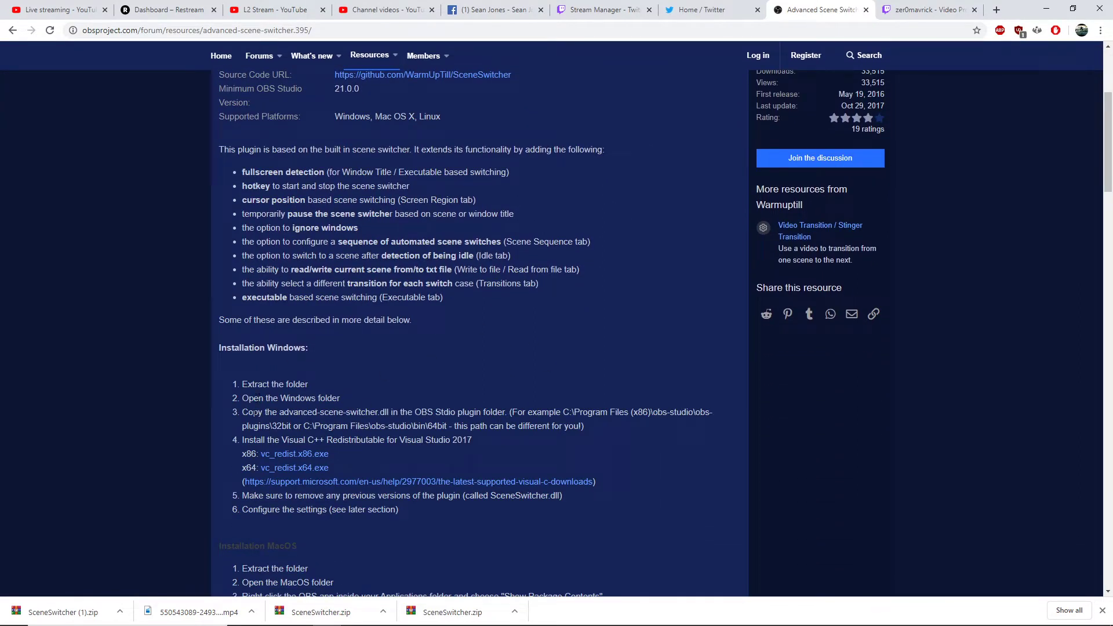
pyautogui.click(119, 611)
# - Extract SceneSwitcher (1).zip to its default folder and open the extracted folder
pyautogui.click(166, 573)
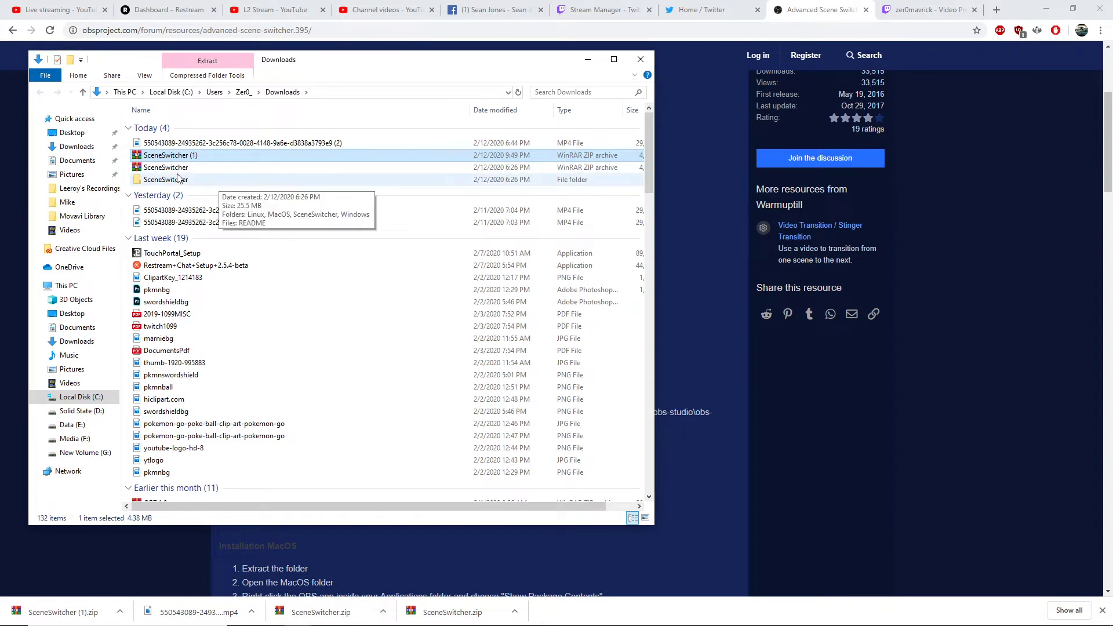
pyautogui.rightClick(186, 159)
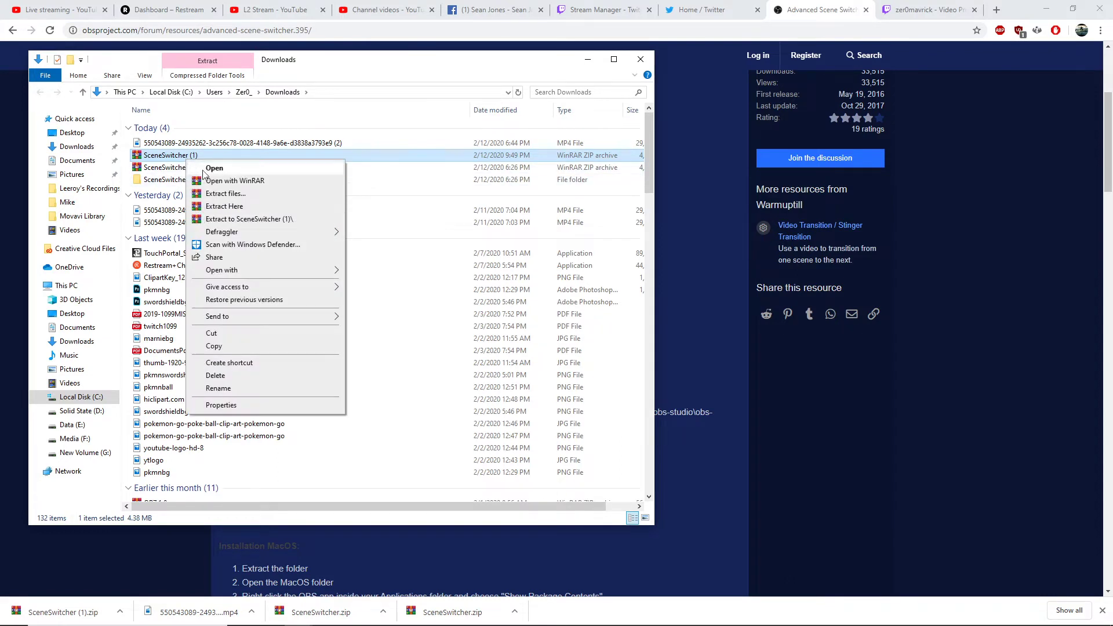
pyautogui.click(230, 194)
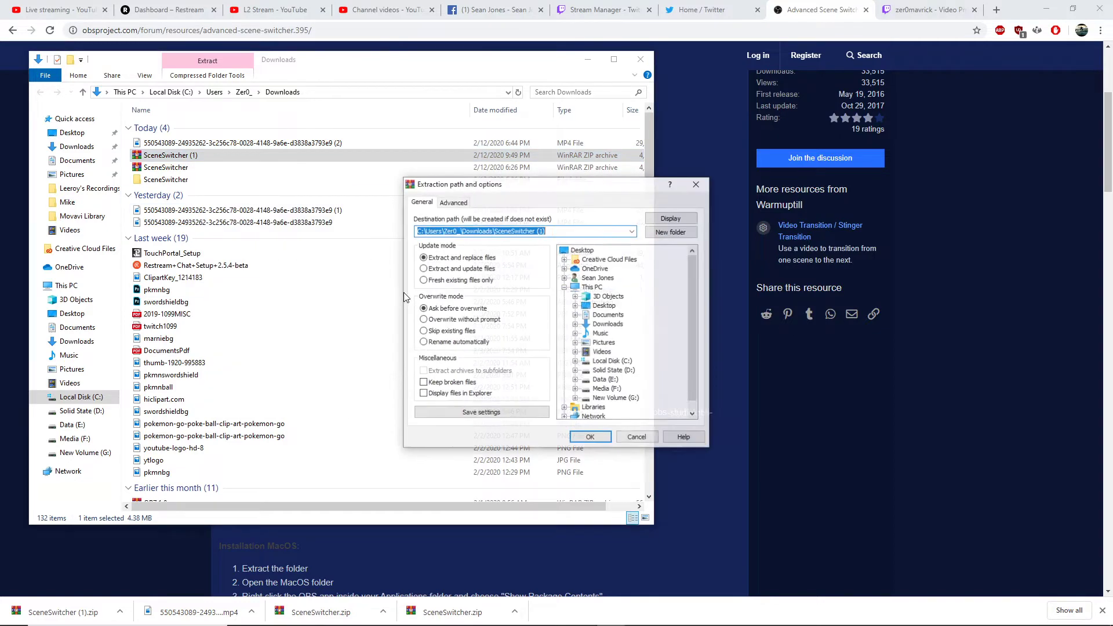
pyautogui.click(589, 435)
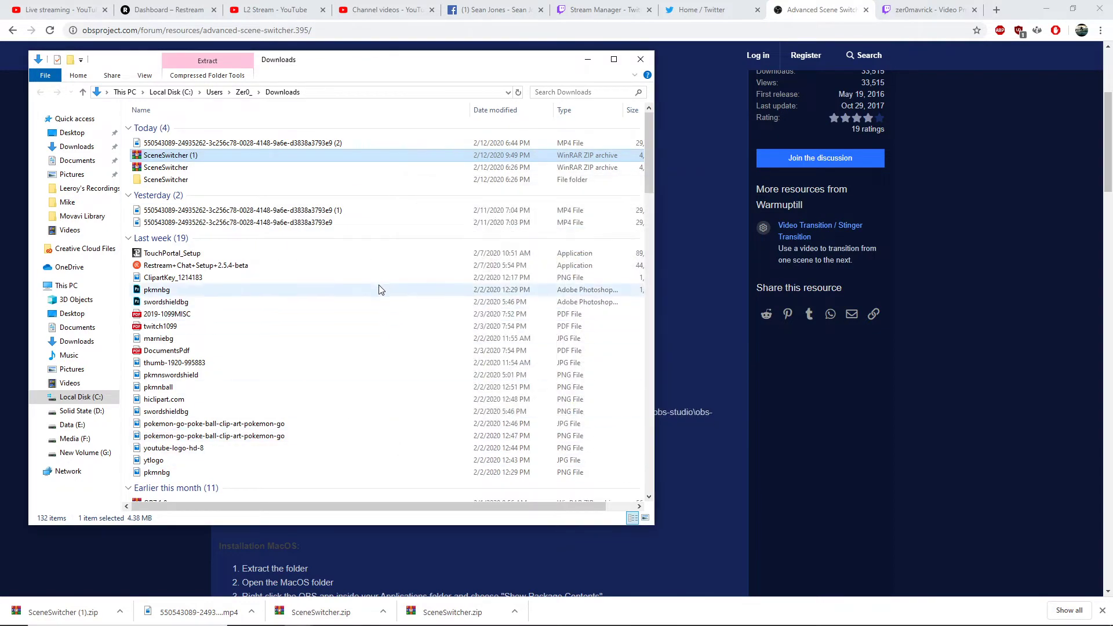
pyautogui.doubleClick(204, 194)
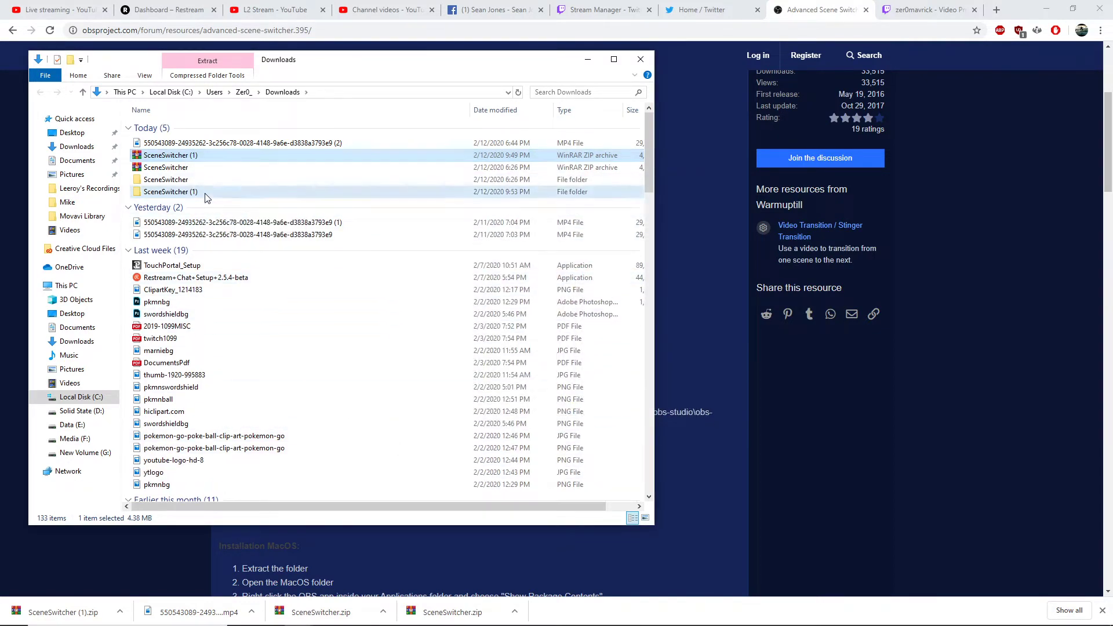
pyautogui.moveTo(244, 58); pyautogui.dragTo(717, 93)
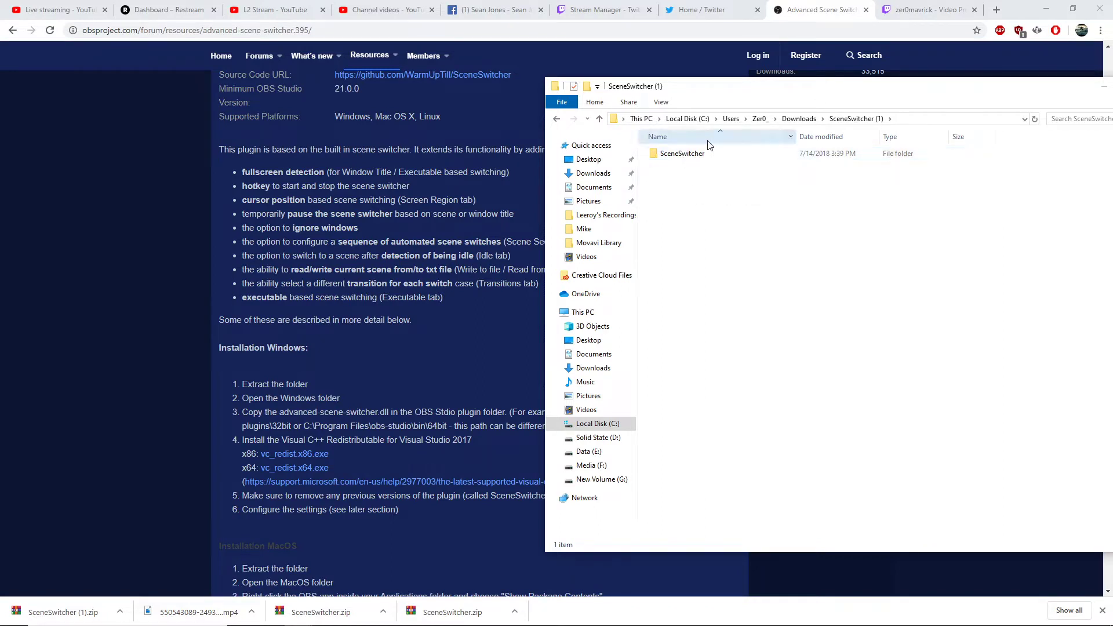
# - Go into SceneSwitcher > Windows > 64bit to reach advanced-scene-switcher.dll
pyautogui.doubleClick(701, 156)
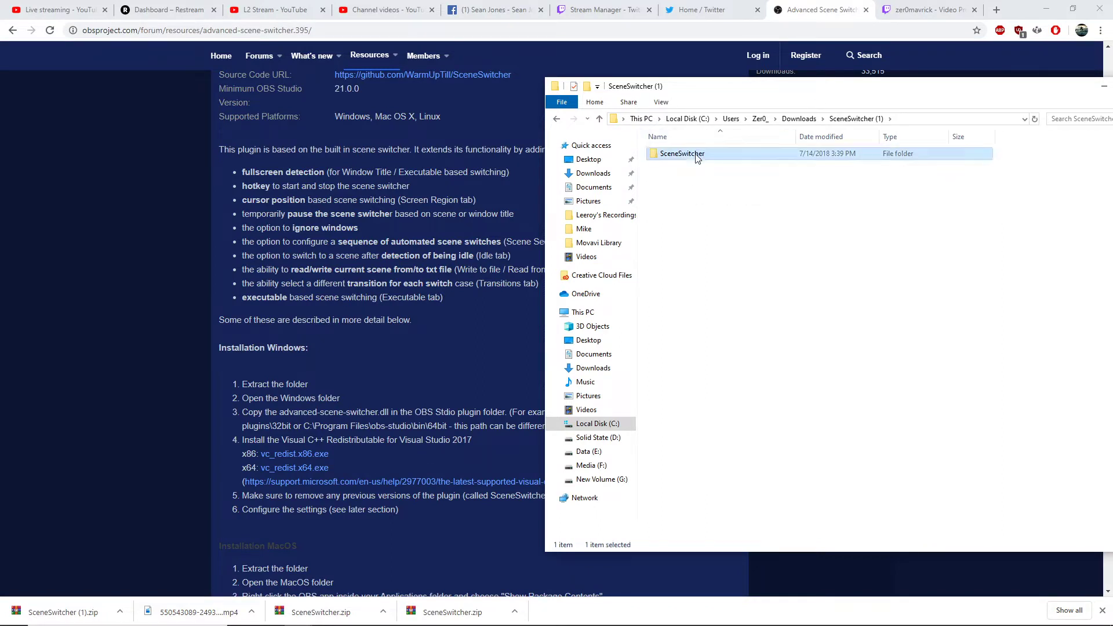
pyautogui.doubleClick(690, 180)
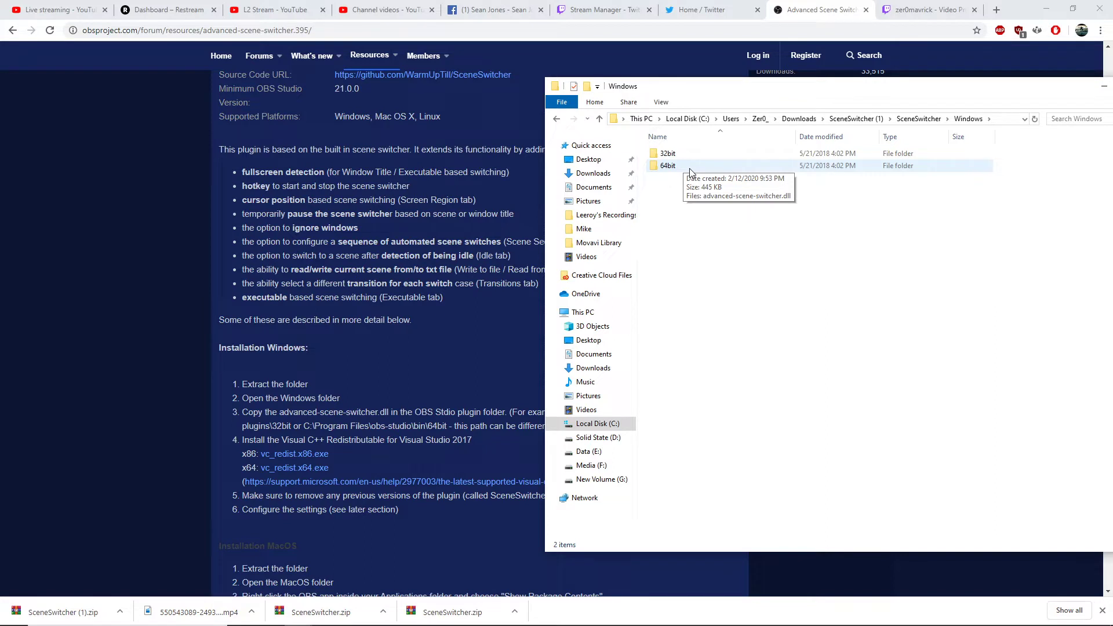
pyautogui.doubleClick(691, 168)
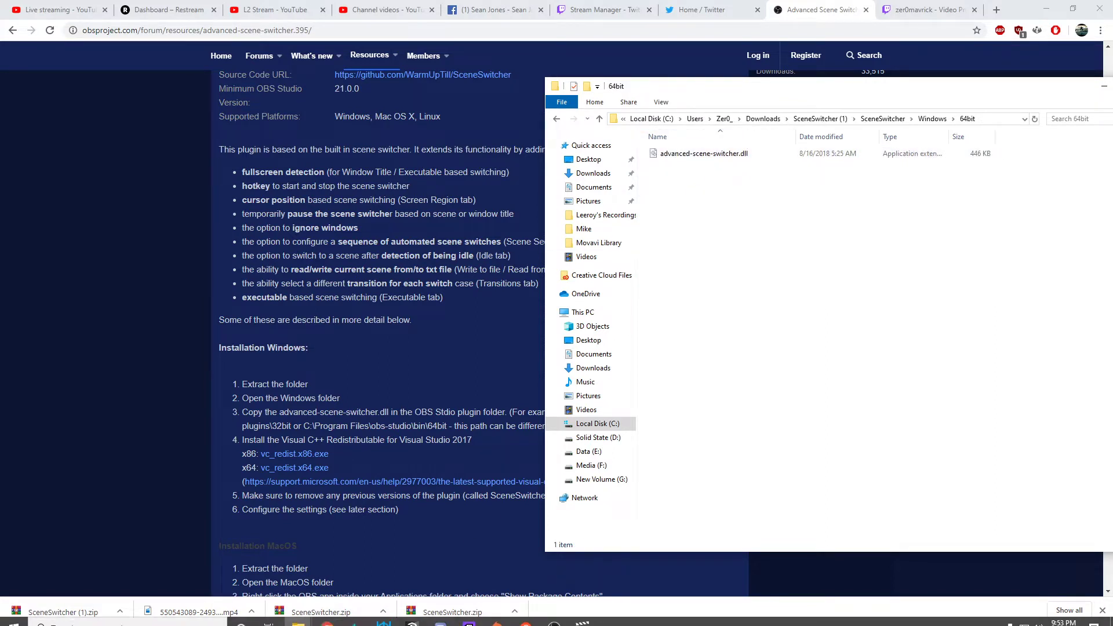
# - Close the Program Files (x86) window and place a smaller Videos window beside the 64bit folder
pyautogui.moveTo(311, 610)
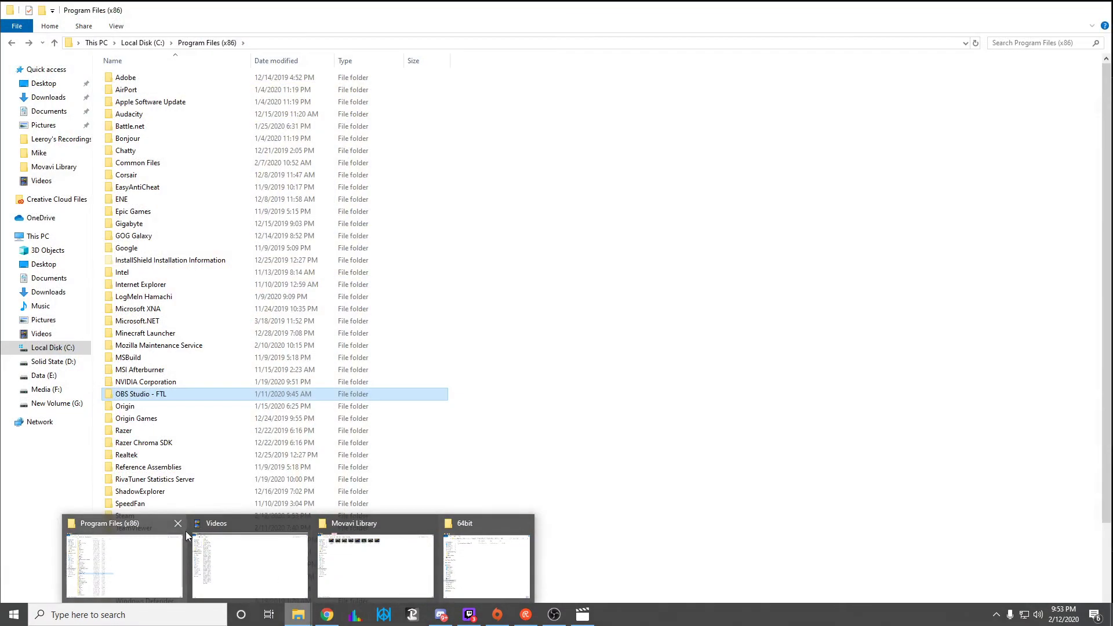
pyautogui.click(178, 523)
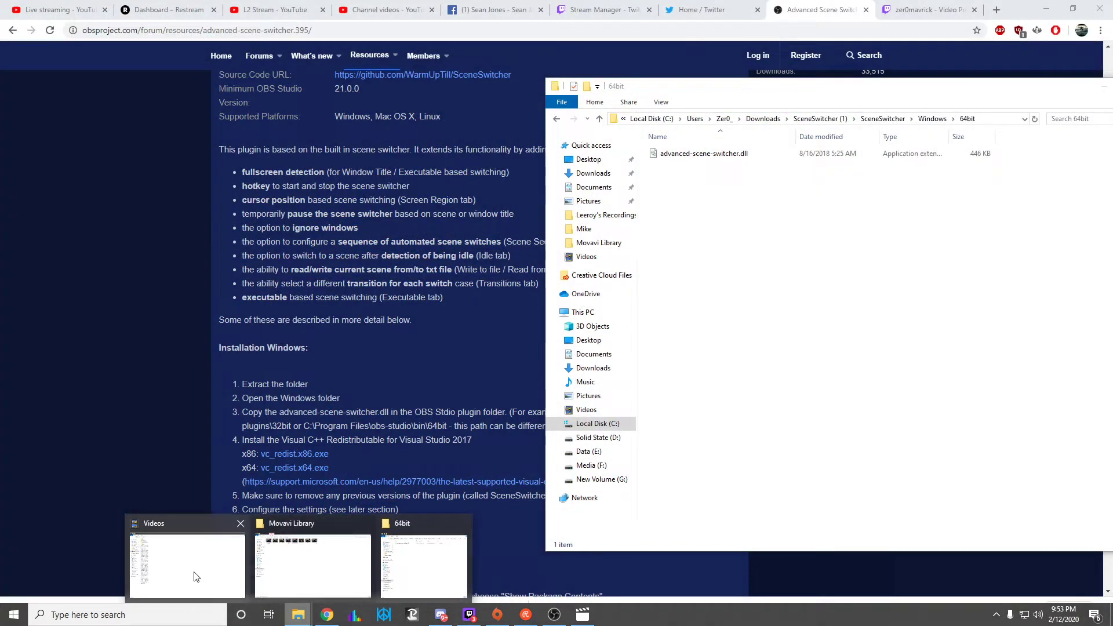
pyautogui.click(220, 551)
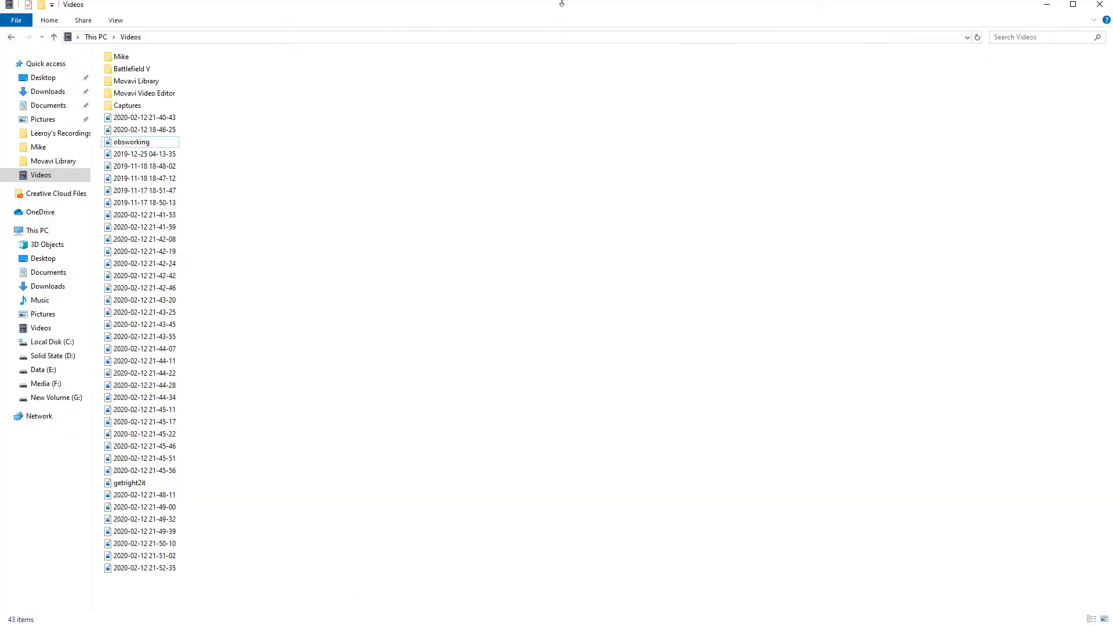
pyautogui.moveTo(562, 3)
pyautogui.mouseDown()
pyautogui.moveTo(547, 87)
pyautogui.moveTo(572, 154)
pyautogui.moveTo(580, 9)
pyautogui.mouseUp()
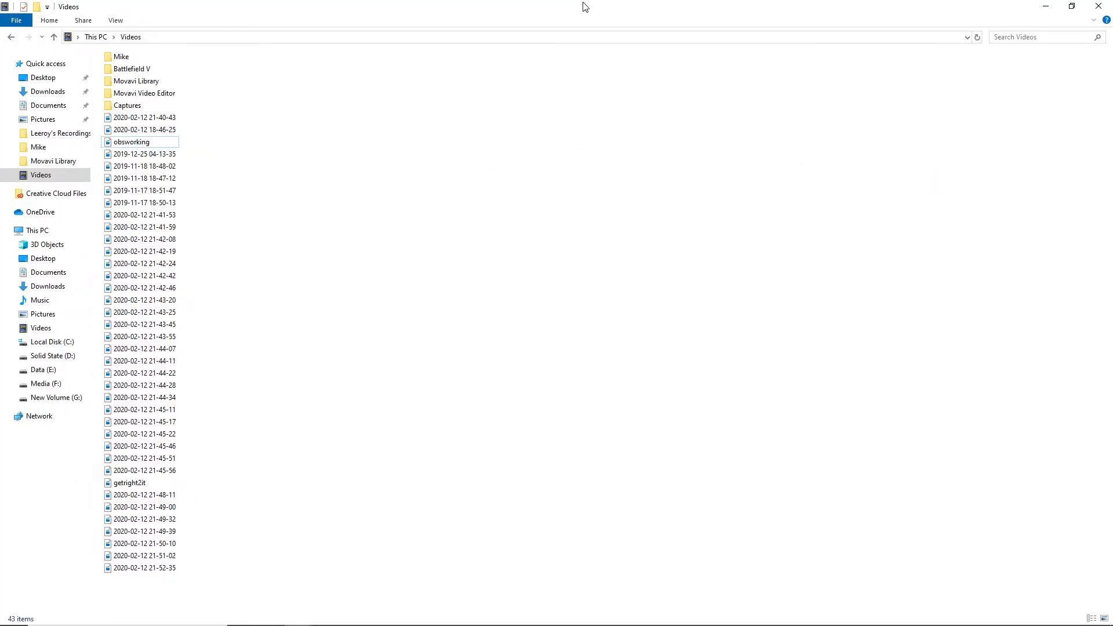
pyautogui.doubleClick(585, 7)
pyautogui.moveTo(993, 149); pyautogui.dragTo(887, 102)
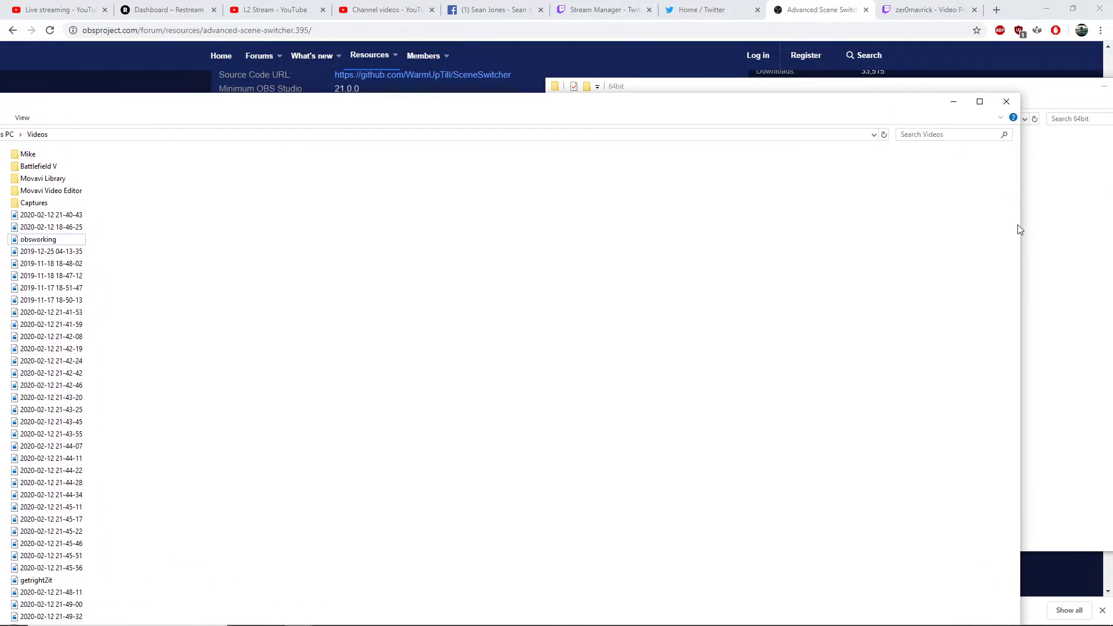
pyautogui.moveTo(1019, 95); pyautogui.dragTo(660, 330)
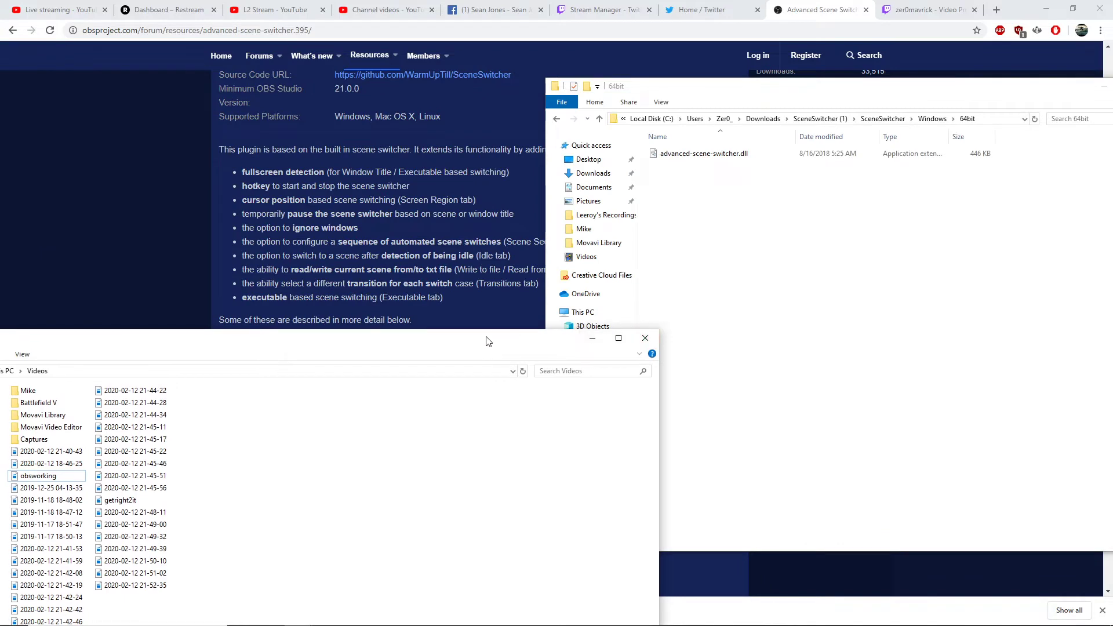
pyautogui.moveTo(489, 341); pyautogui.dragTo(671, 140)
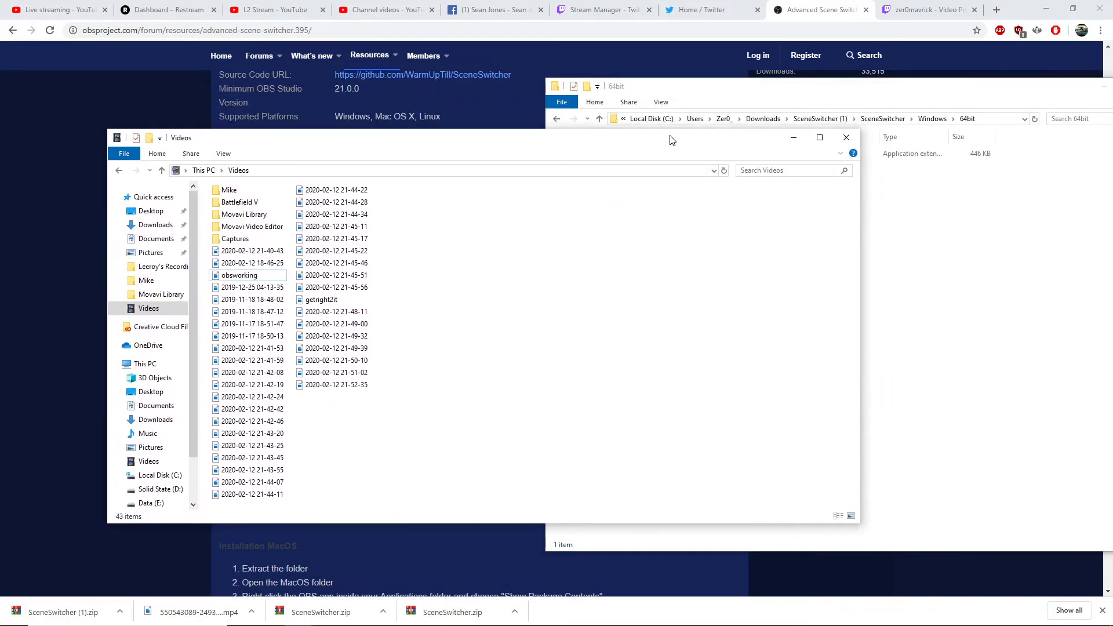
# - Browse to C:\Program Files\obs-studio\obs-plugins\64bit to check for the plugin dll
pyautogui.click(155, 476)
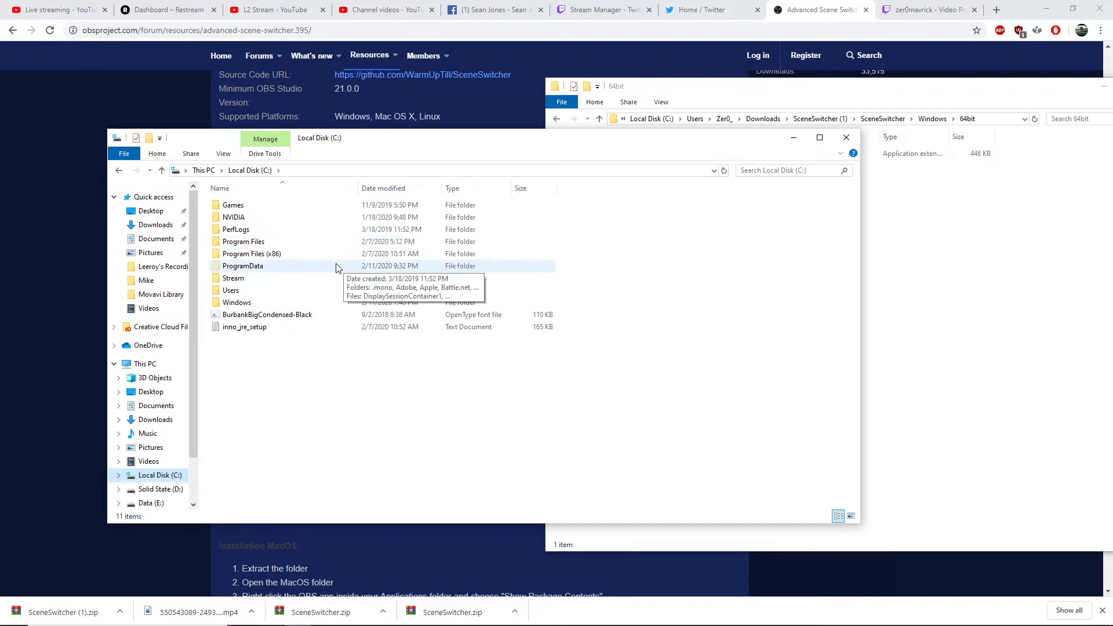
pyautogui.doubleClick(259, 244)
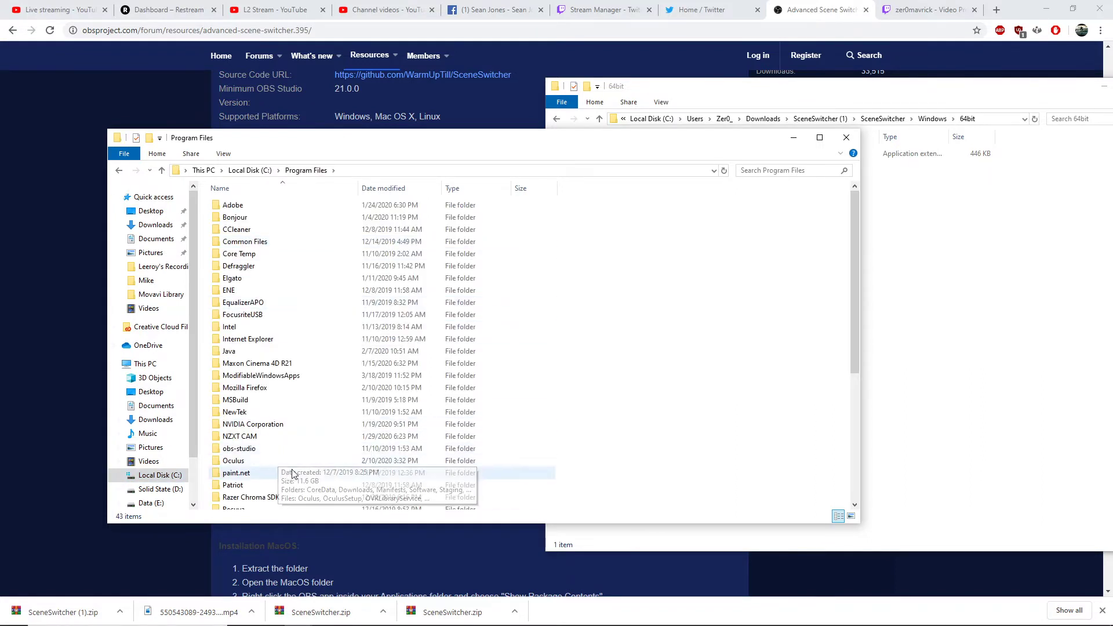
pyautogui.scroll(-2, 296, 452)
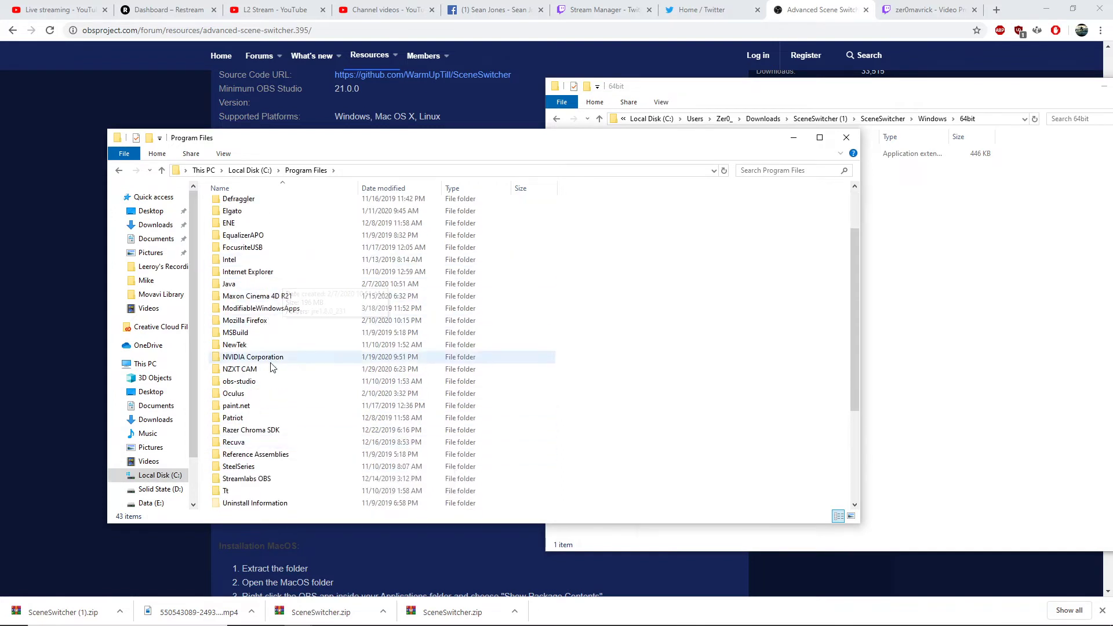
pyautogui.doubleClick(265, 382)
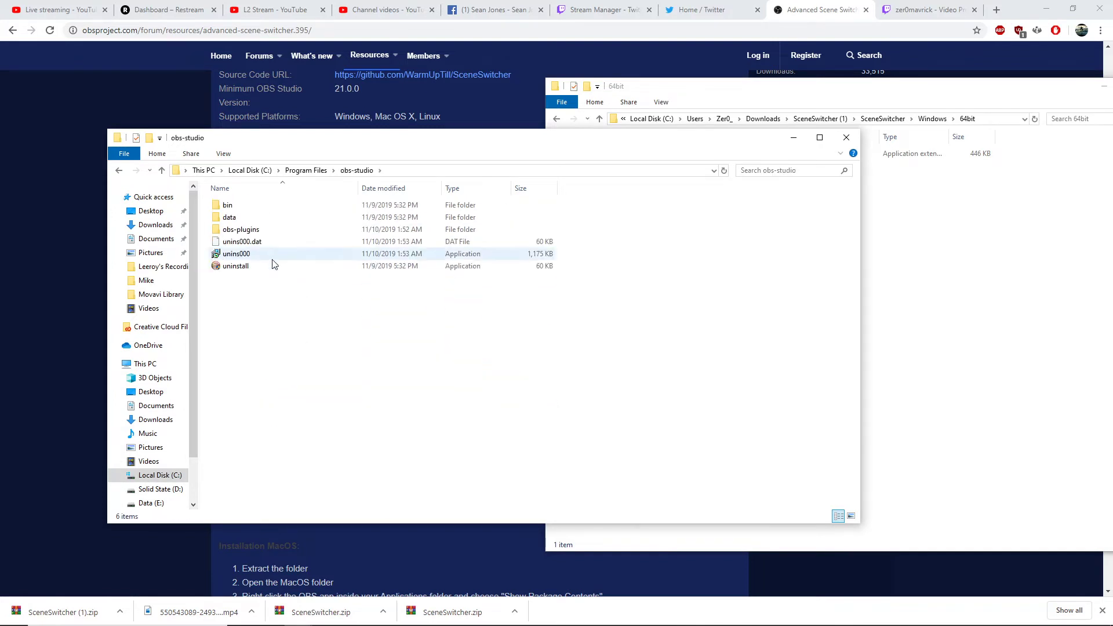
pyautogui.doubleClick(266, 232)
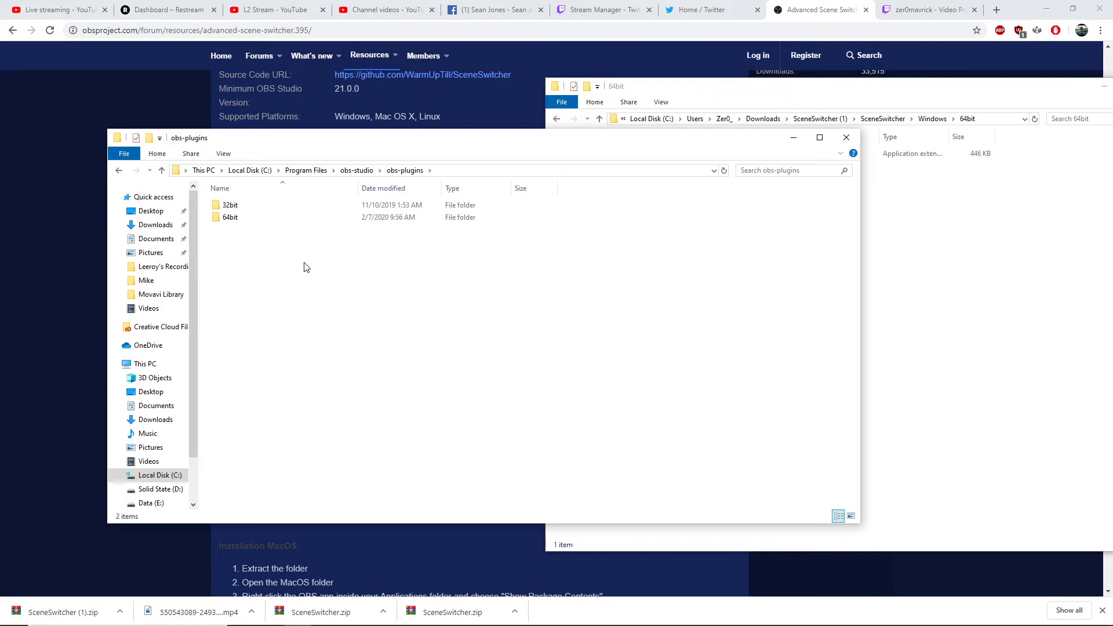
pyautogui.doubleClick(251, 218)
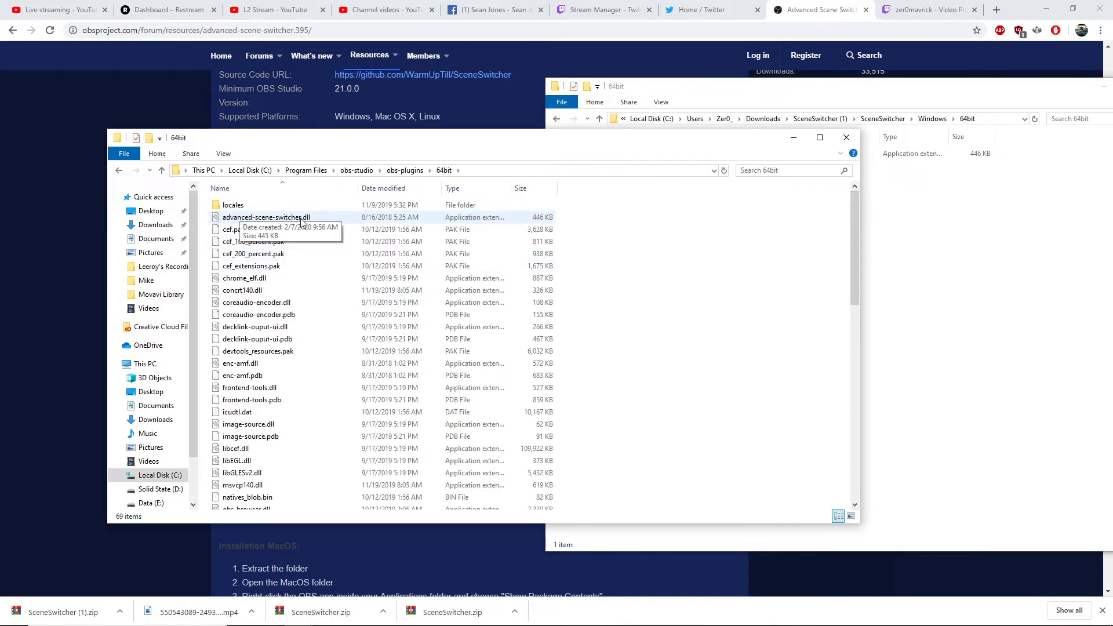
# - Rearrange the two Explorer windows and go back up to obs-plugins
pyautogui.moveTo(613, 141); pyautogui.dragTo(518, 173)
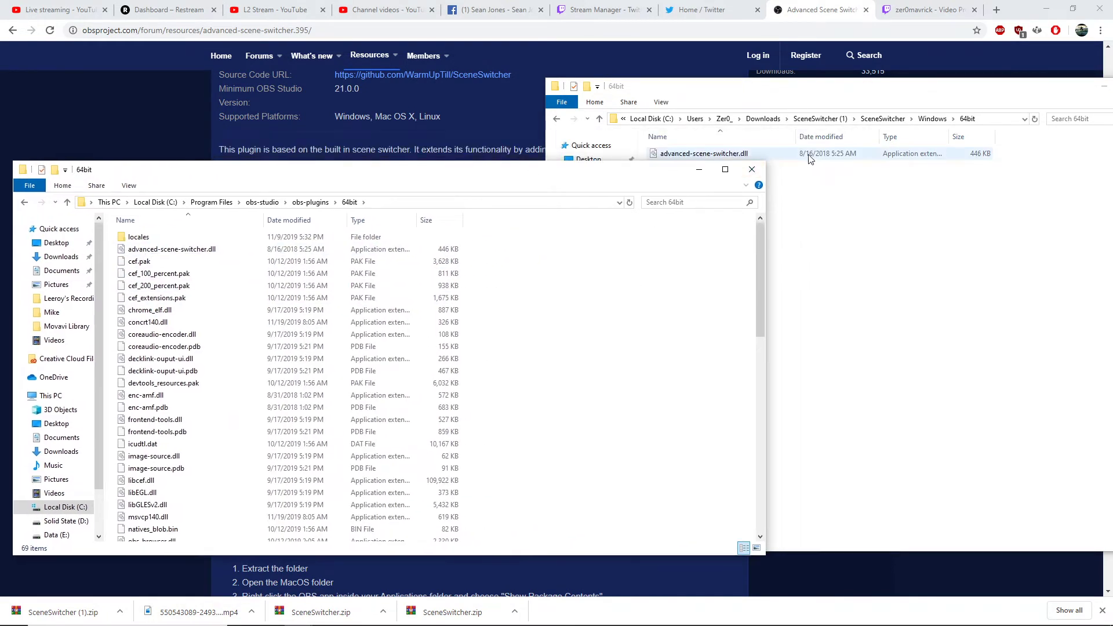
pyautogui.click(806, 155)
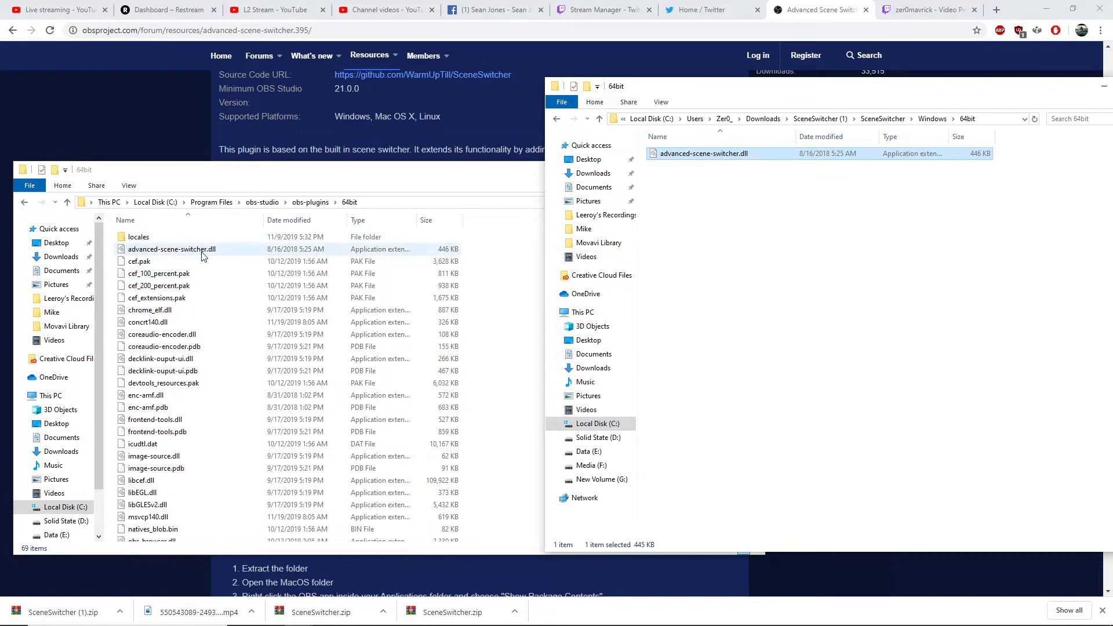
pyautogui.moveTo(251, 174); pyautogui.dragTo(300, 170)
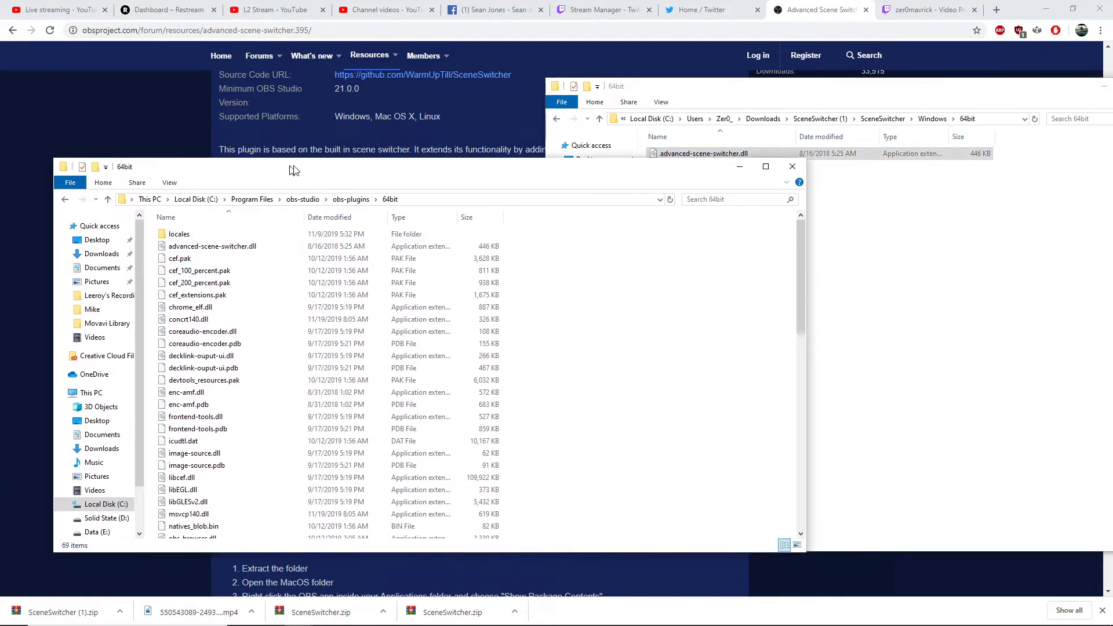
pyautogui.click(74, 198)
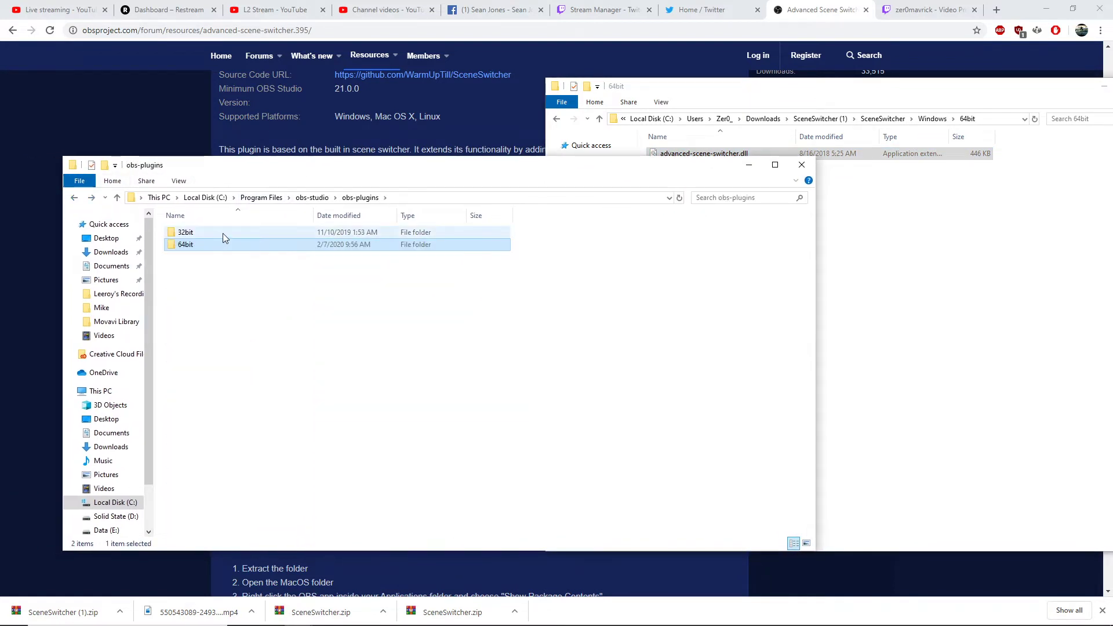
# - Check the 32bit plugins folder, then browse to Program Files (x86)\OBS Studio - FTL\obs-plugins\64bit
pyautogui.doubleClick(222, 234)
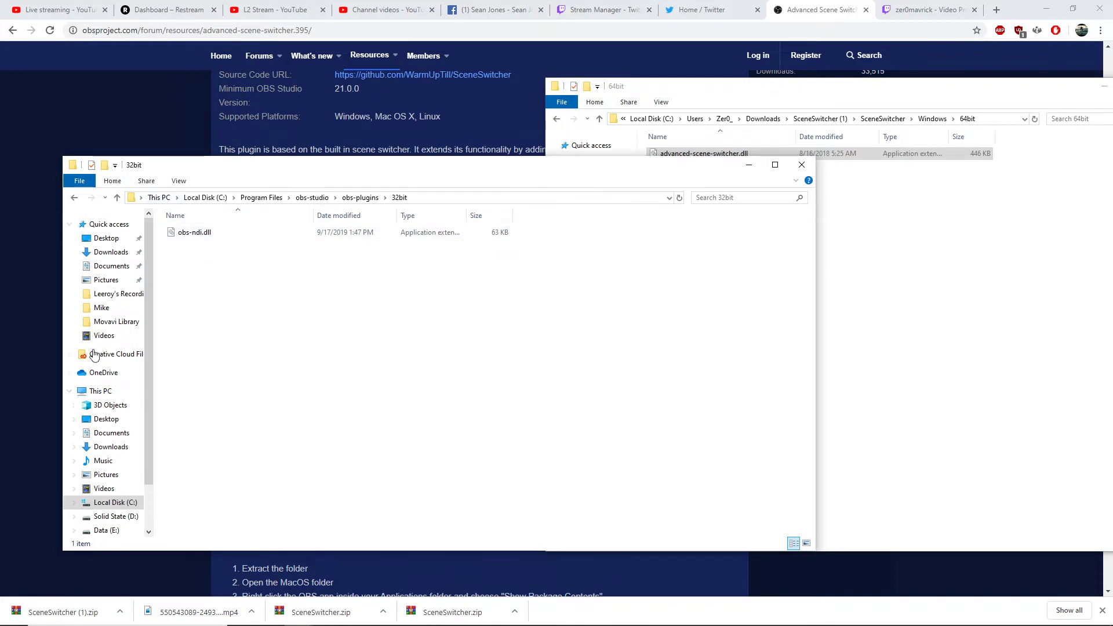
pyautogui.click(115, 503)
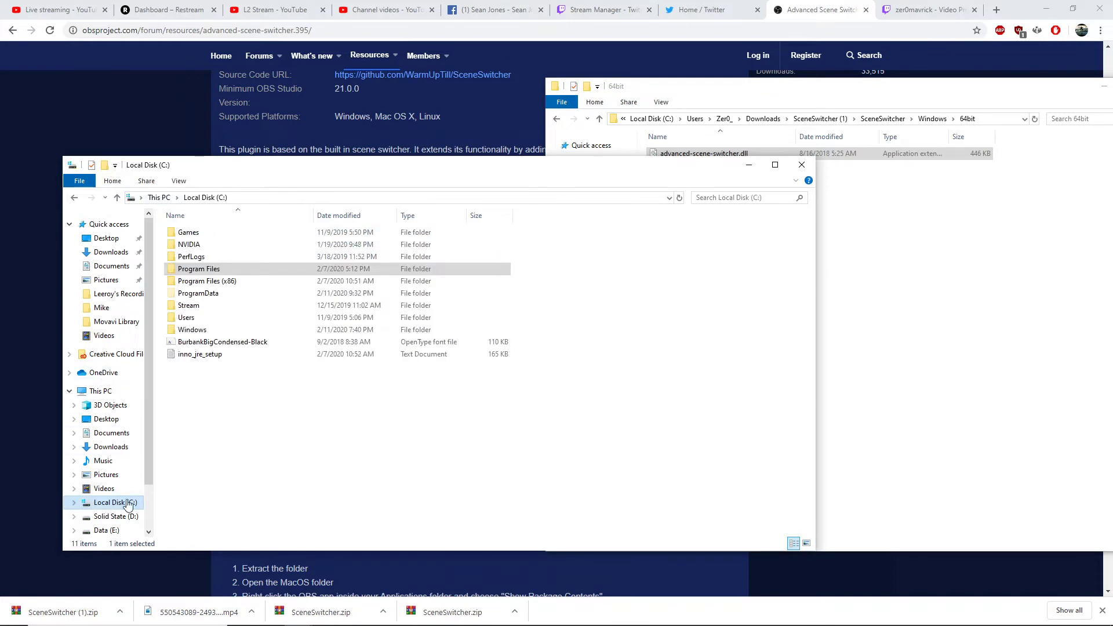
pyautogui.click(230, 285)
pyautogui.doubleClick(230, 284)
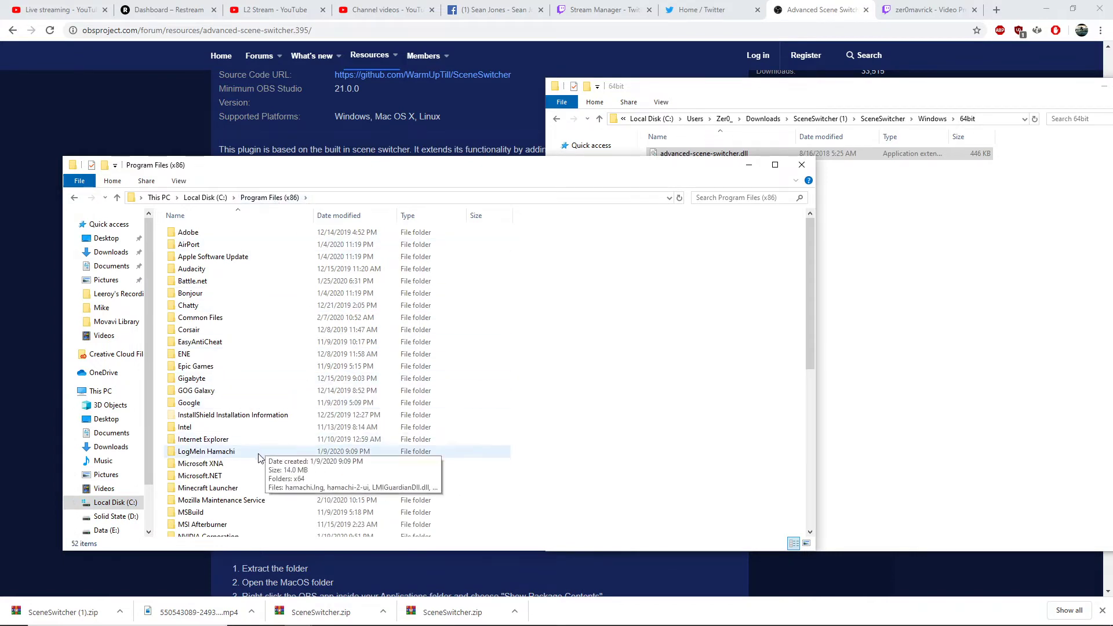
pyautogui.scroll(-4, 211, 473)
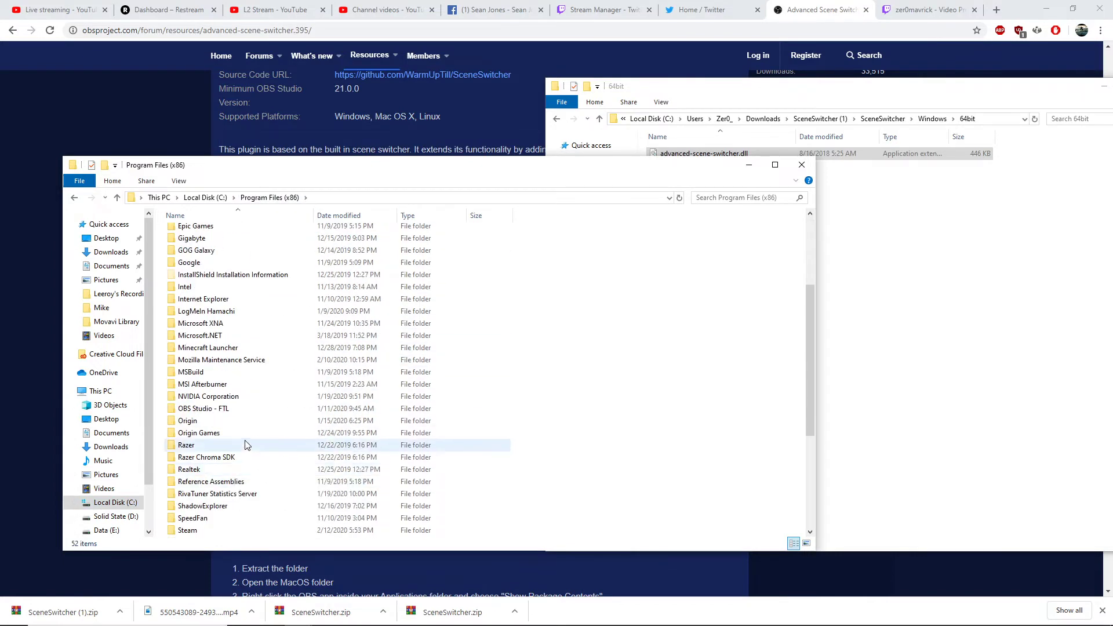
pyautogui.doubleClick(220, 414)
pyautogui.doubleClick(197, 233)
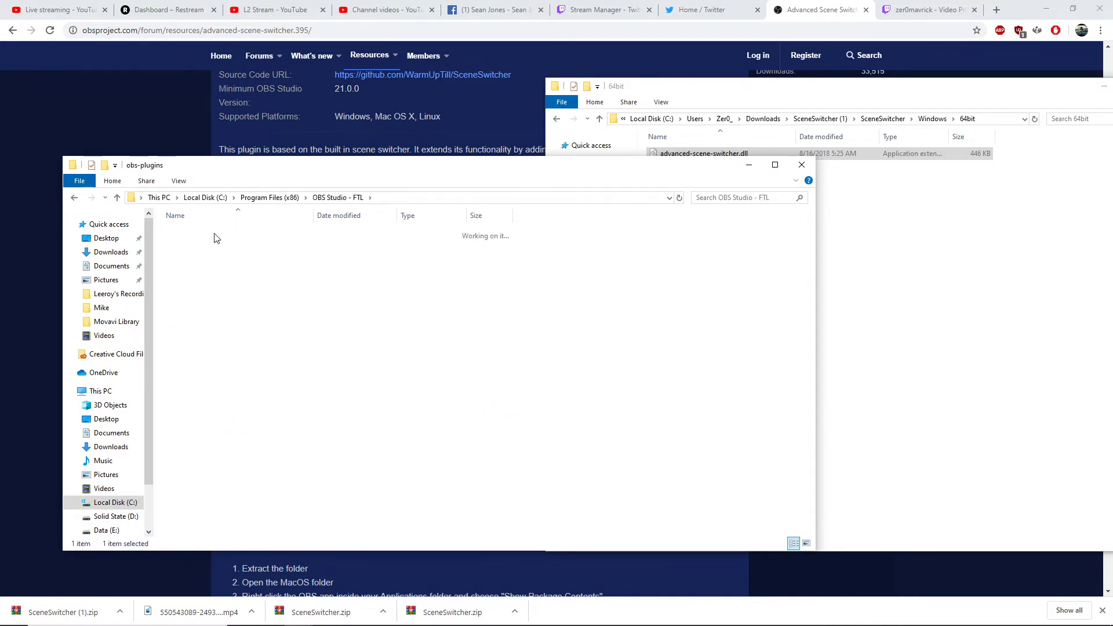
pyautogui.doubleClick(236, 236)
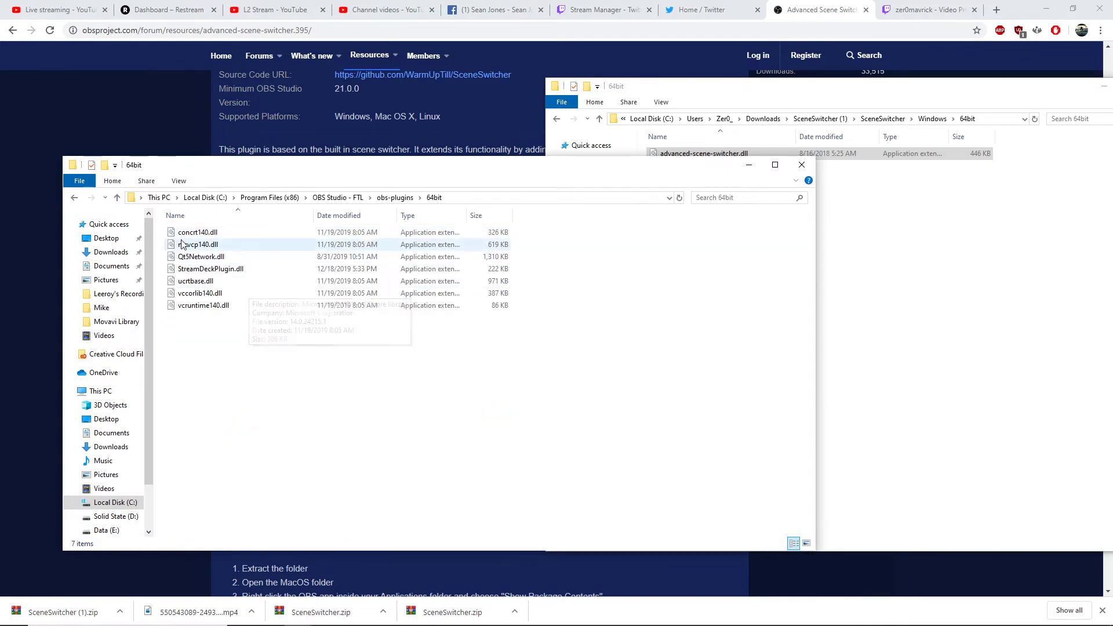
# - Back out to Local Disk (C:) and open the Program Files folder
pyautogui.click(74, 197)
pyautogui.click(74, 197)
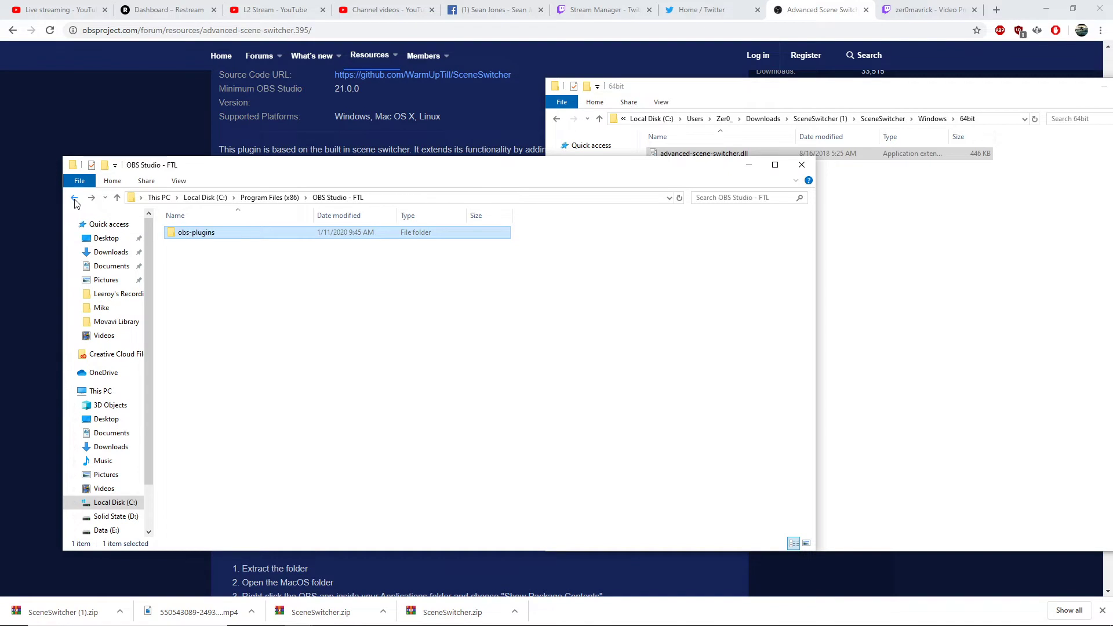
pyautogui.click(74, 197)
pyautogui.click(269, 197)
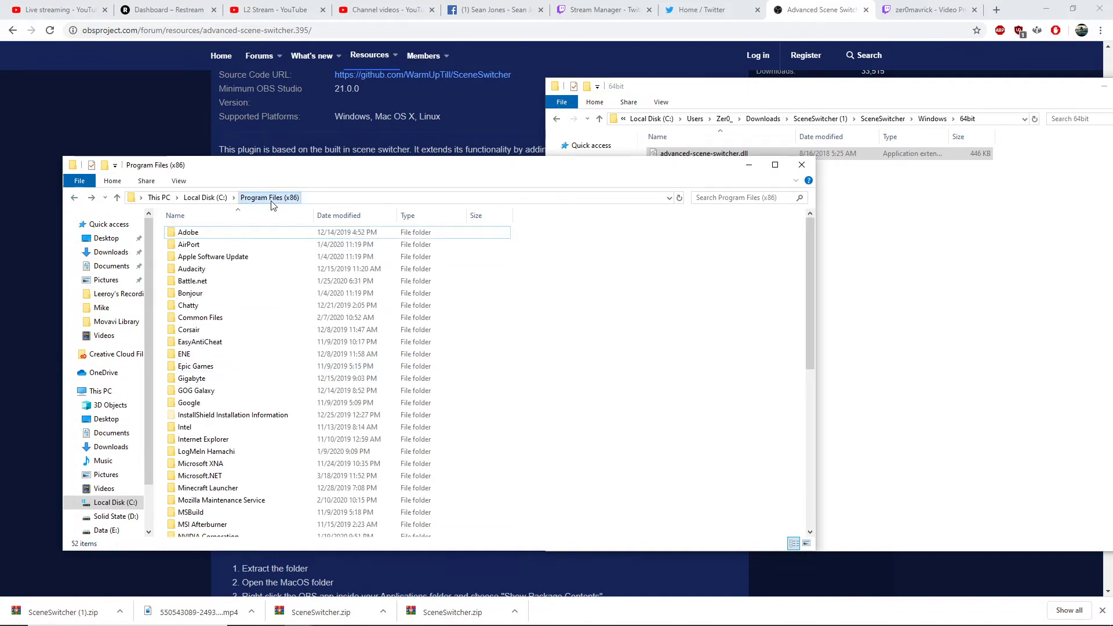
pyautogui.click(205, 198)
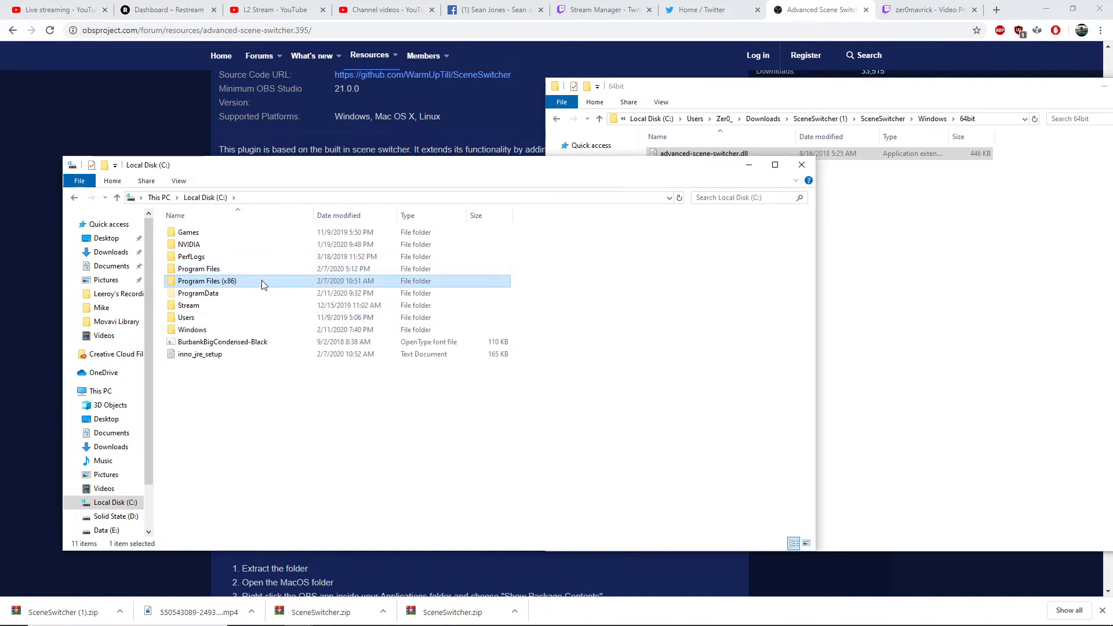
pyautogui.doubleClick(214, 271)
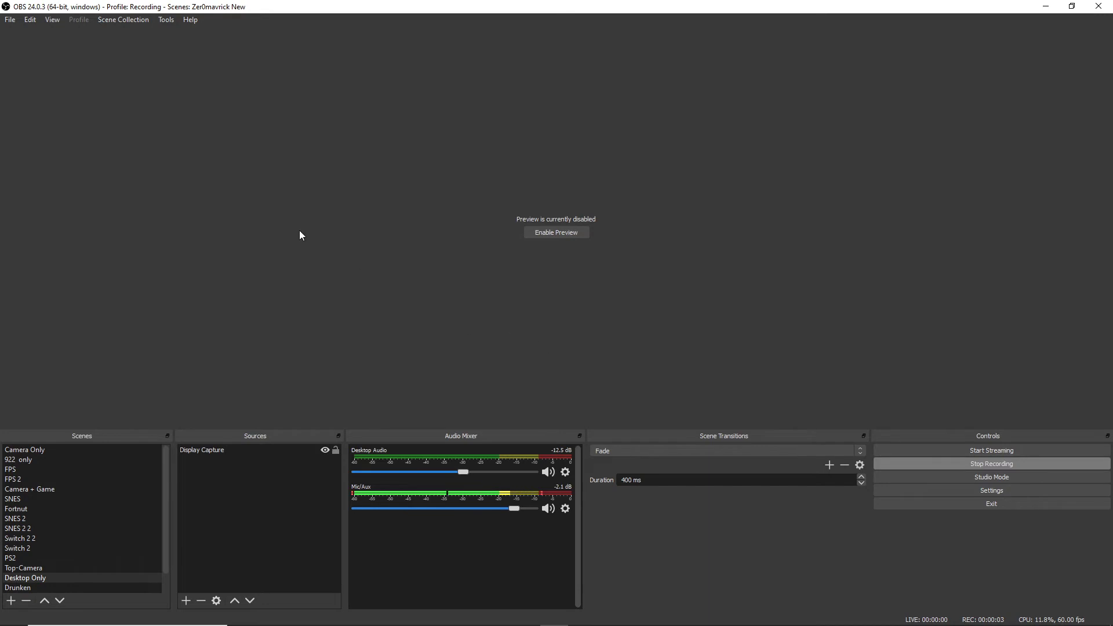
# - Open Tools > Advanced Scene Switcher and go to its random switching settings
pyautogui.click(165, 19)
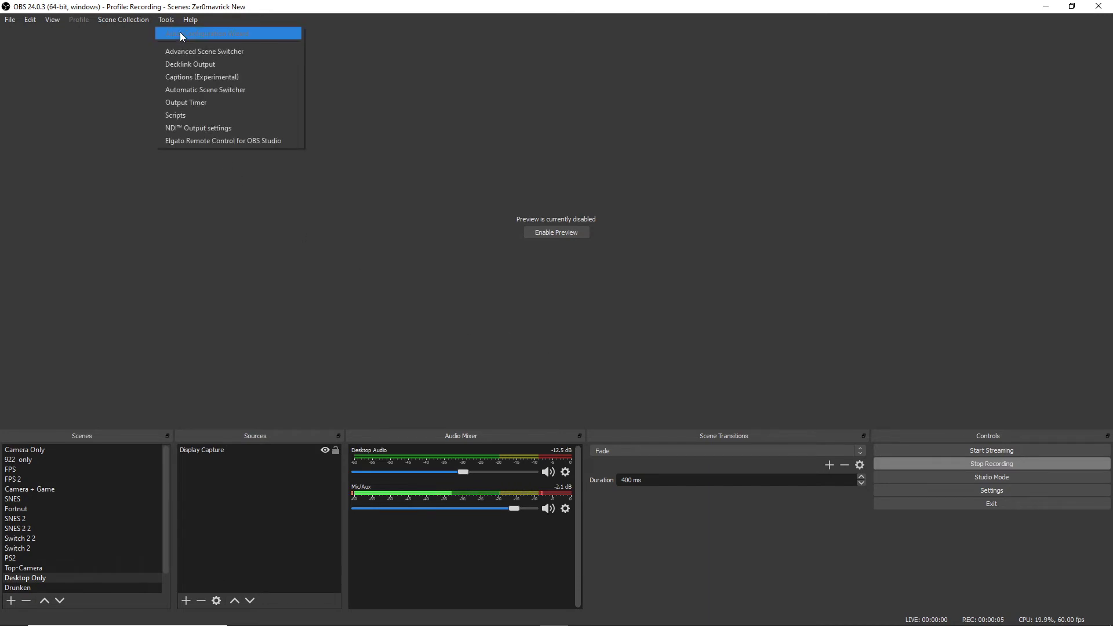
pyautogui.click(218, 52)
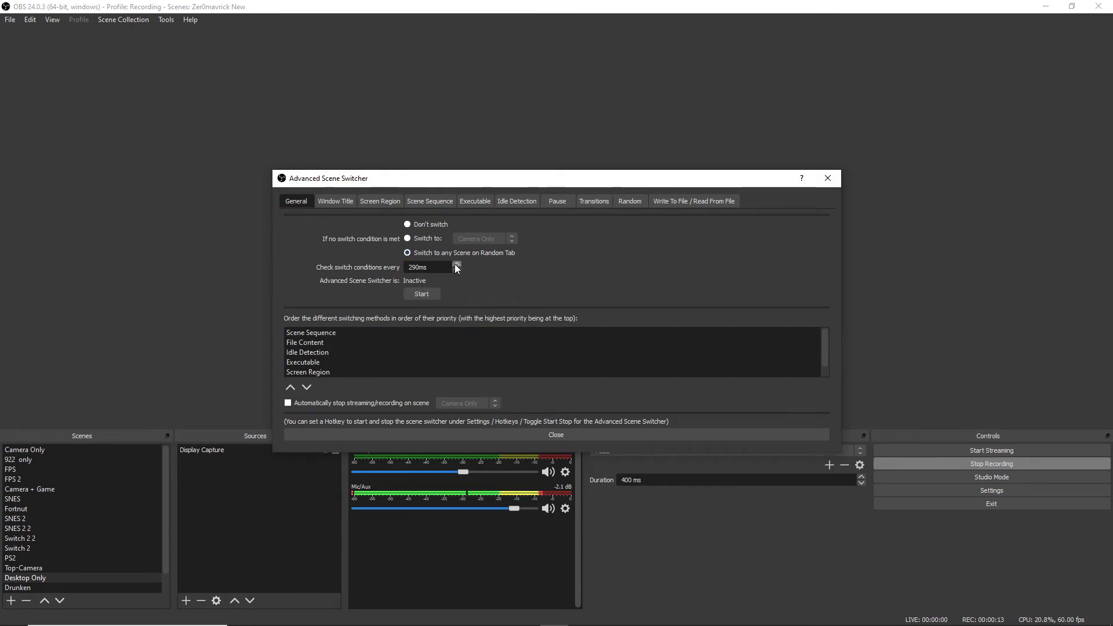
pyautogui.click(630, 201)
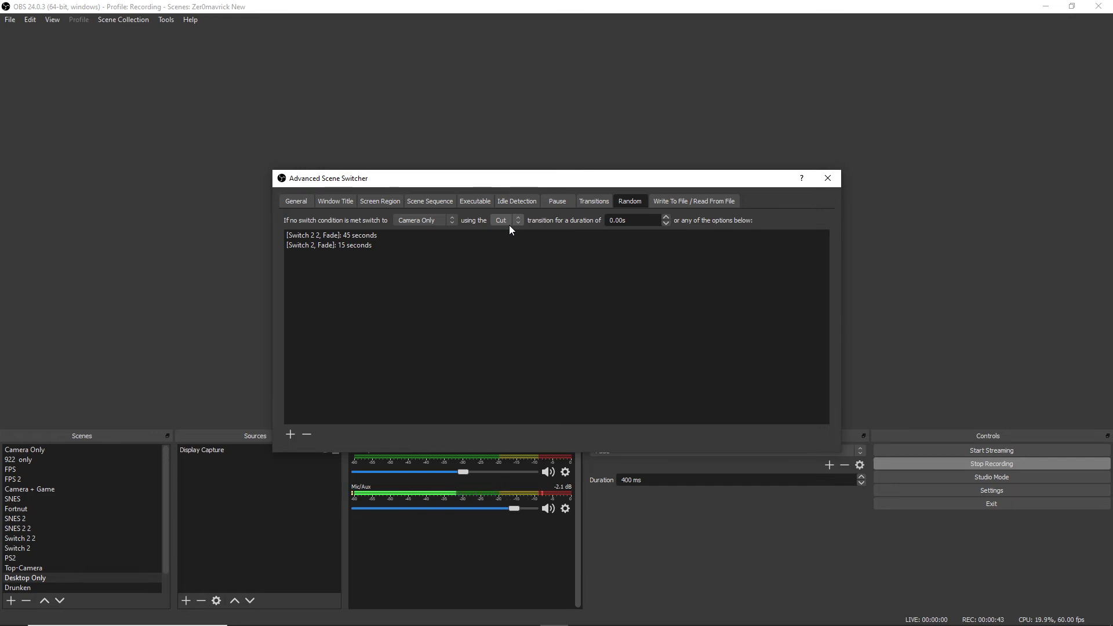
# - Select the 45-second Switch 2 2 entry in the random list
pyautogui.click(399, 236)
# - Add a 30-second Switch 2 2 entry with Fade transition, then select and delete it
pyautogui.click(408, 220)
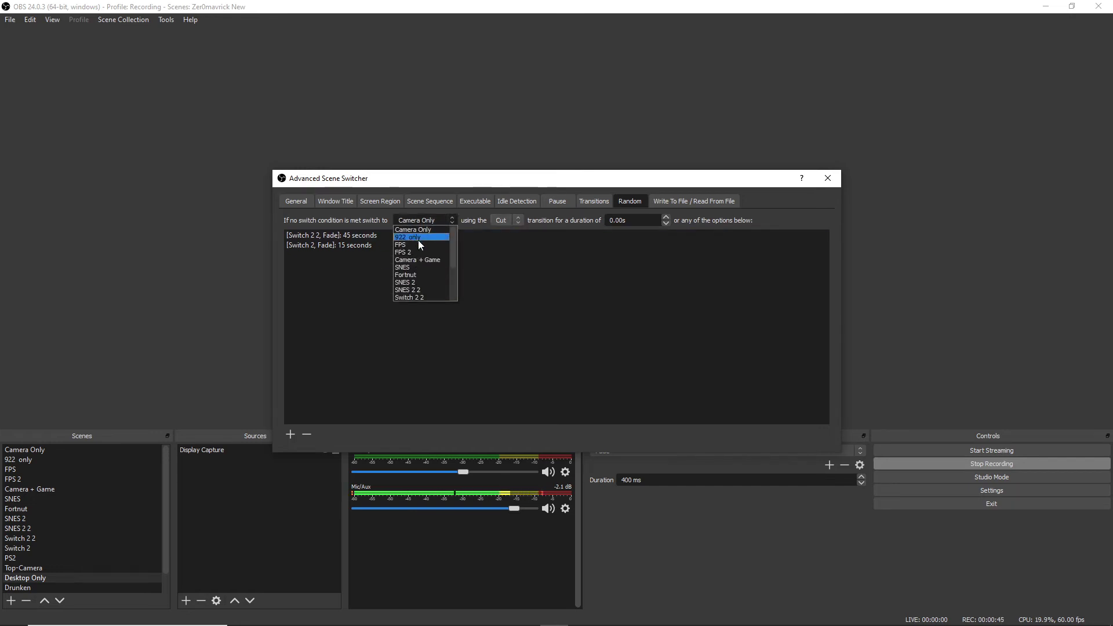
pyautogui.scroll(-1, 423, 277)
pyautogui.click(418, 275)
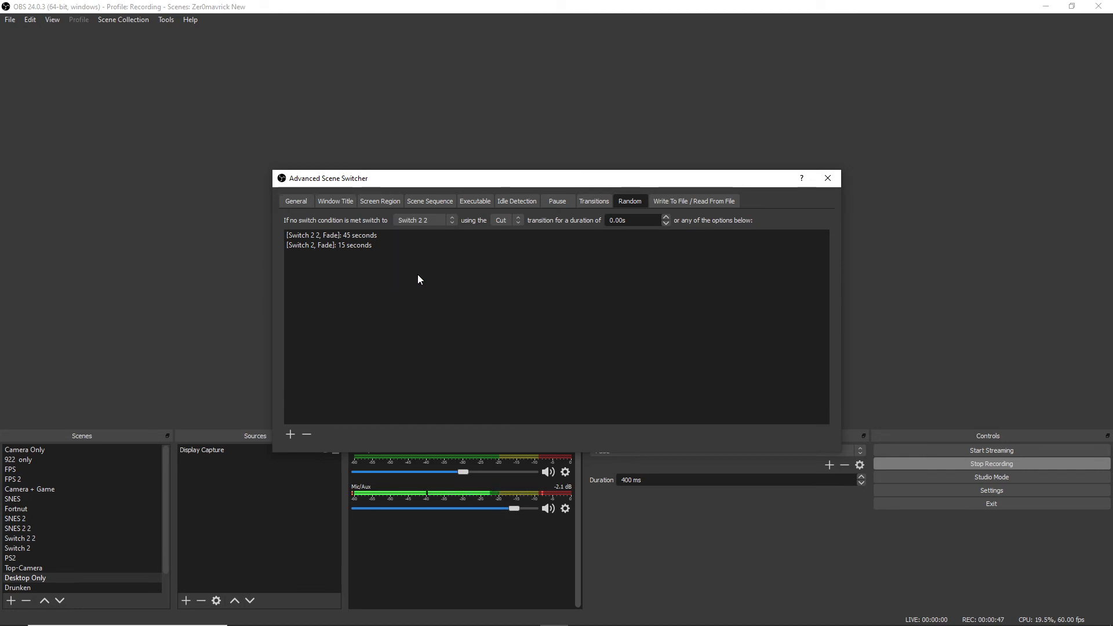
pyautogui.click(503, 221)
pyautogui.click(503, 238)
pyautogui.press('Tab')
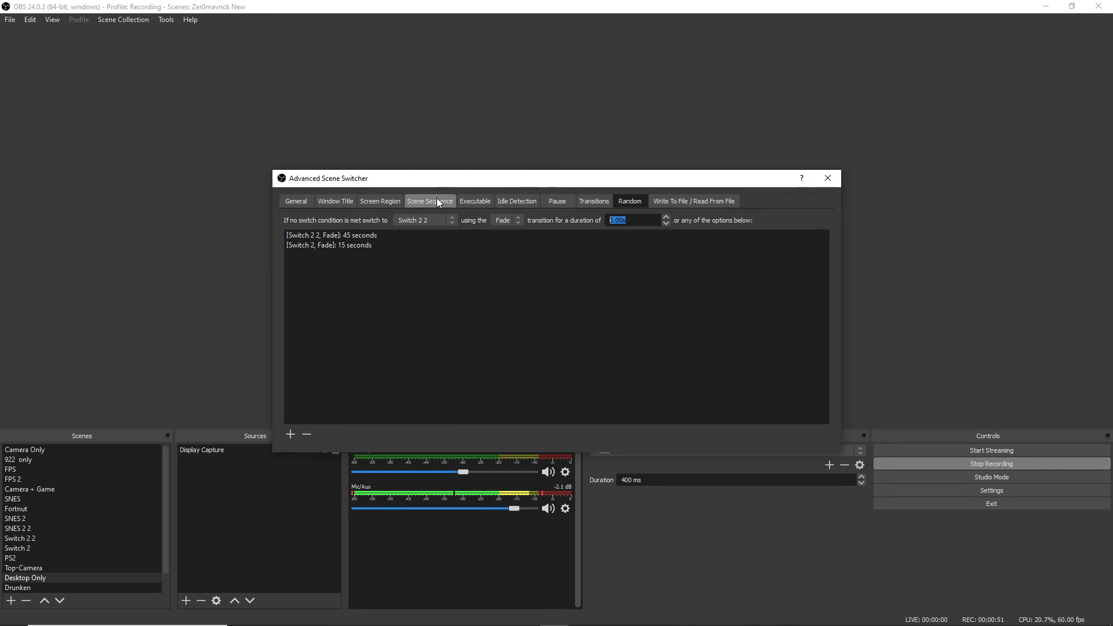
pyautogui.write('30s')
pyautogui.click(290, 434)
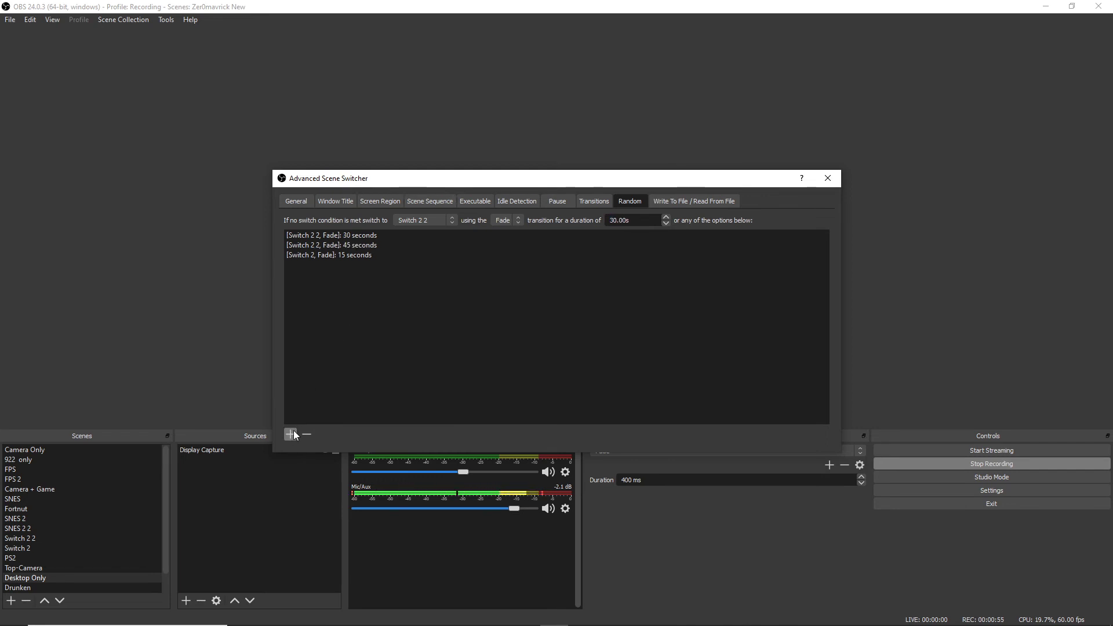
pyautogui.click(356, 236)
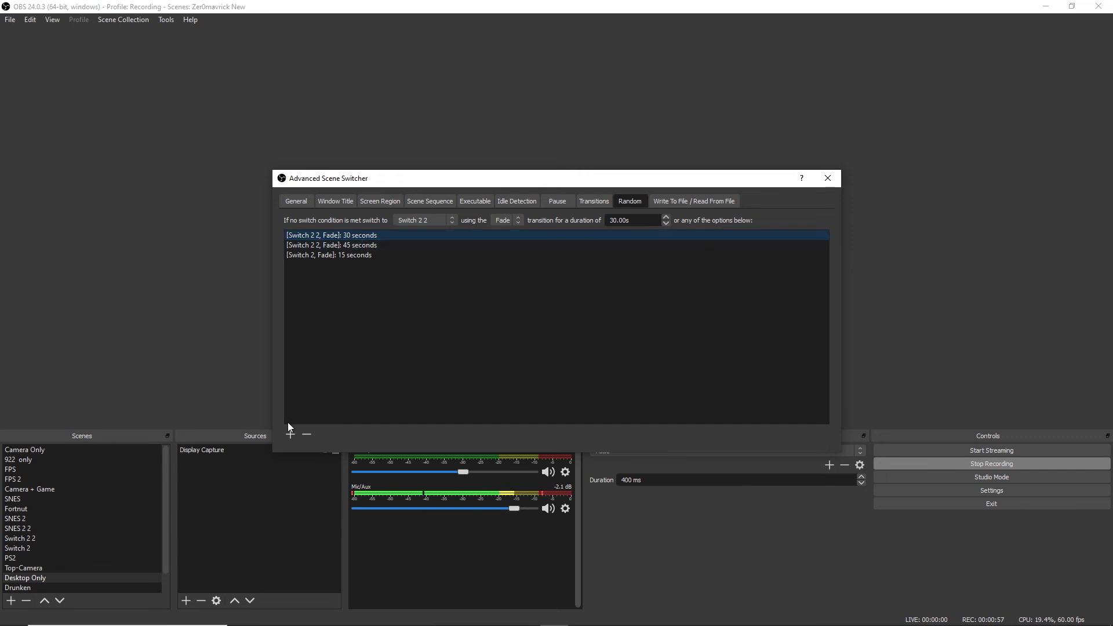
pyautogui.click(307, 436)
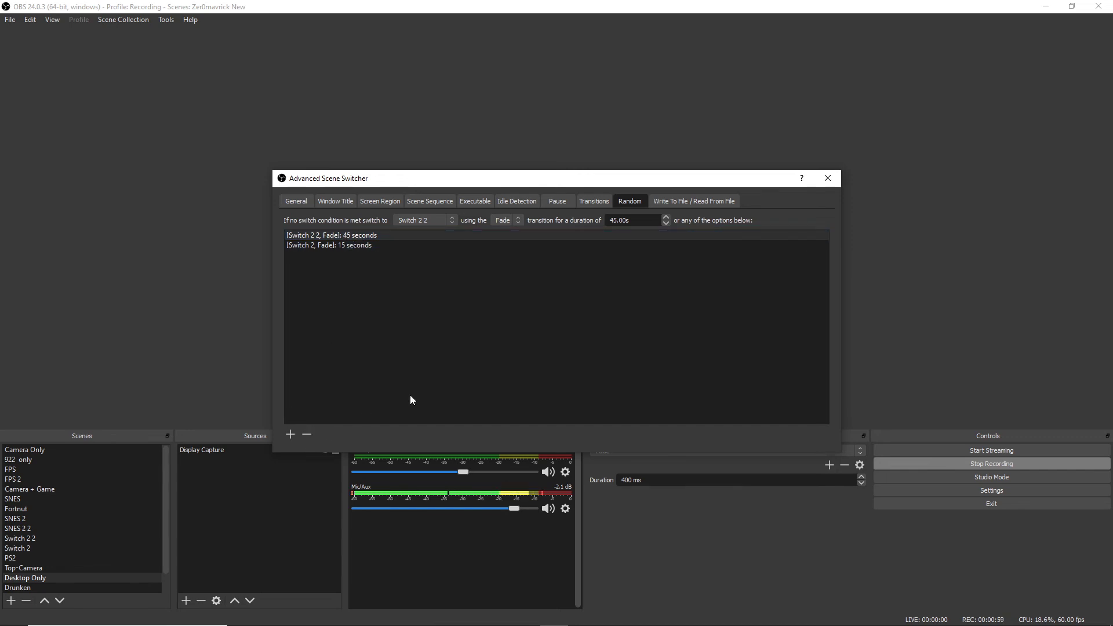